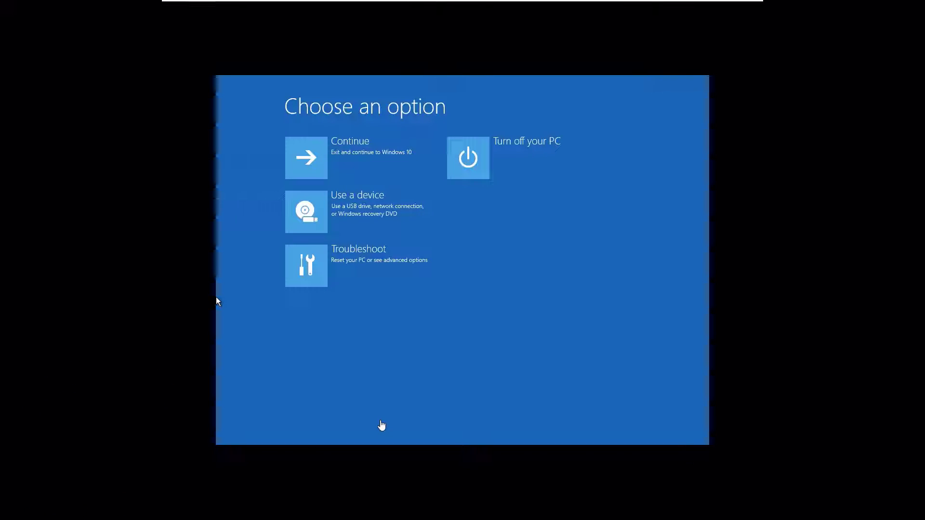
# Open Command Prompt through Troubleshoot > Advanced options in the recovery environment.
pyautogui.press('F8')
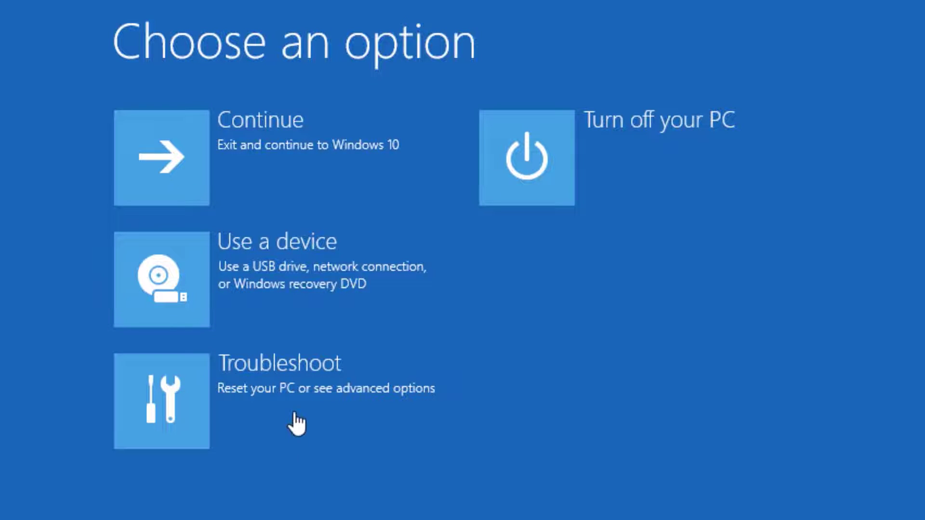
pyautogui.click(169, 413)
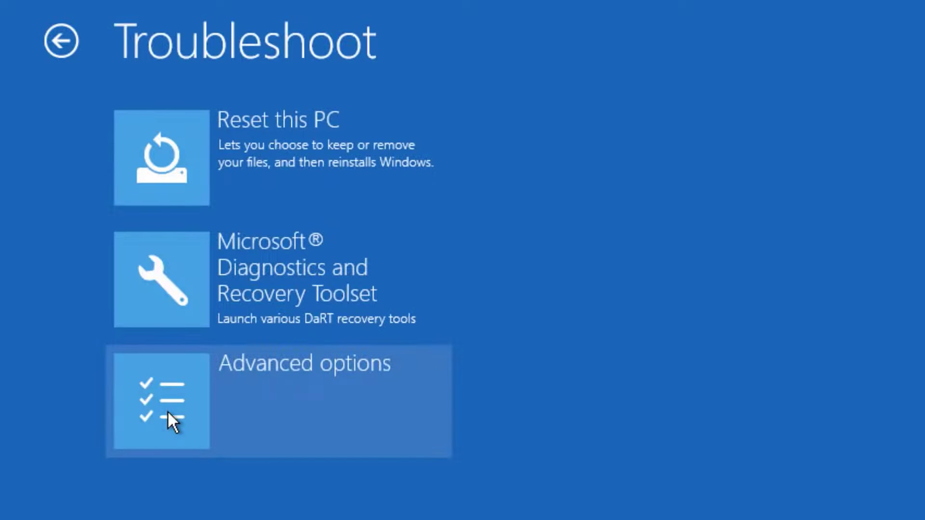
pyautogui.click(168, 413)
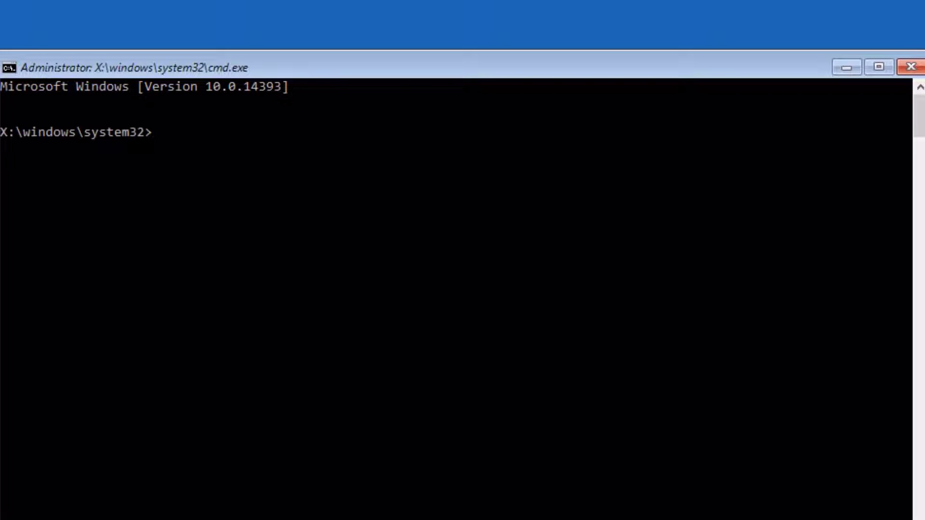
# Run bootrec.exe /rebuildbcd and bootrec.exe /fixmbr, then enter the chkdsk /r c: command line.
pyautogui.write('bootr')
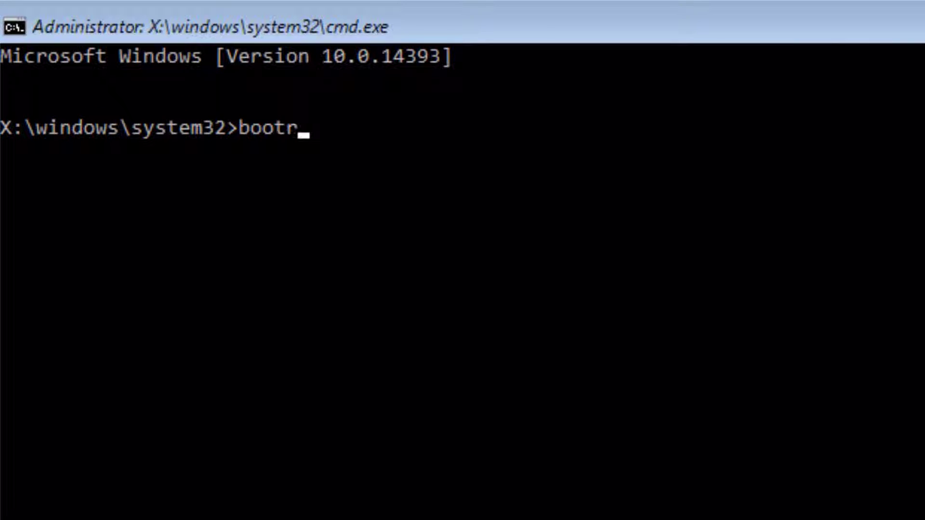
pyautogui.write('ec.exe')
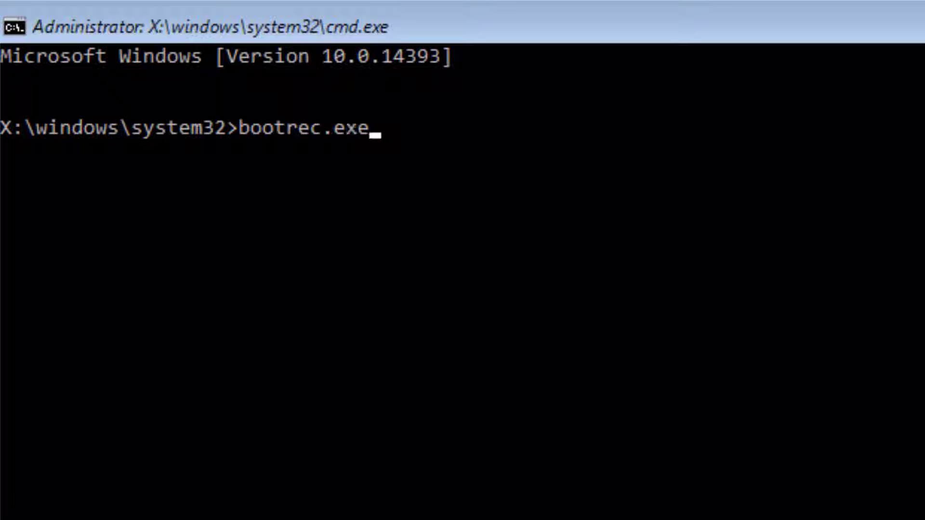
pyautogui.write(' /rebuildbcd')
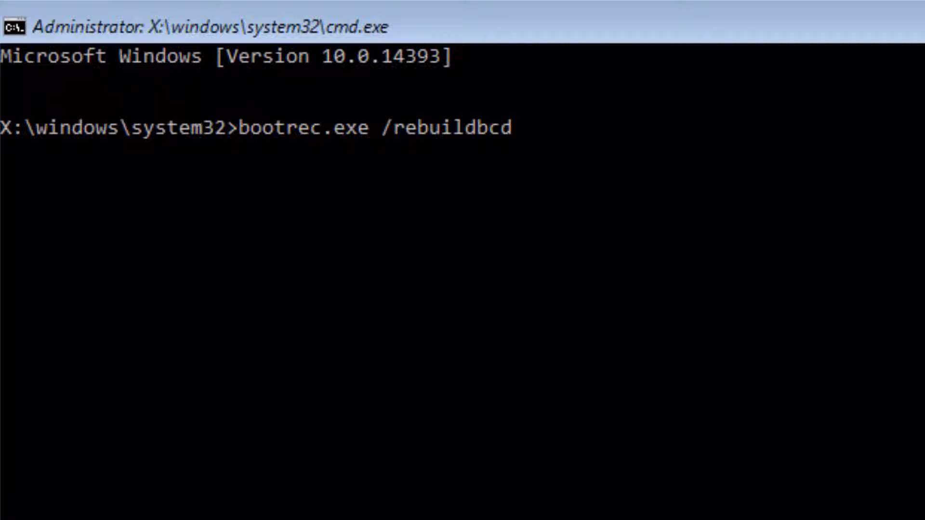
pyautogui.press('Return')
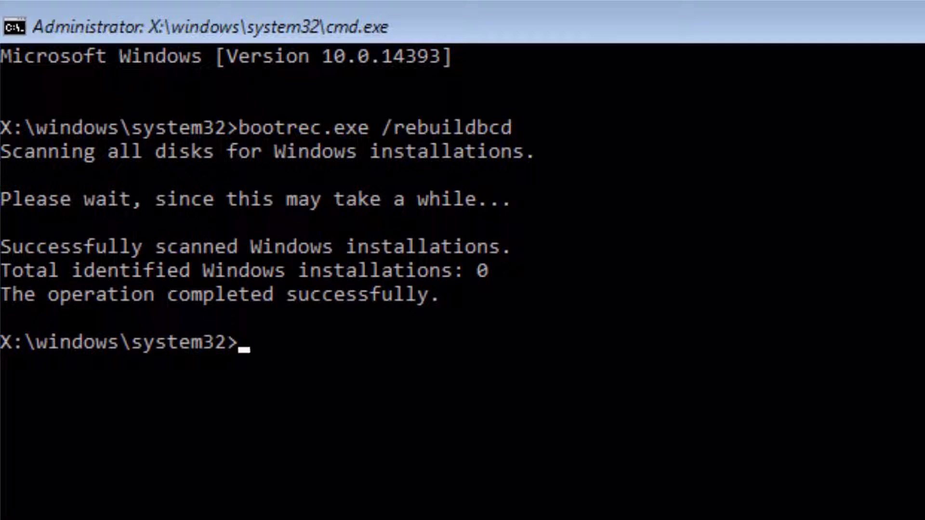
pyautogui.write('bootrec')
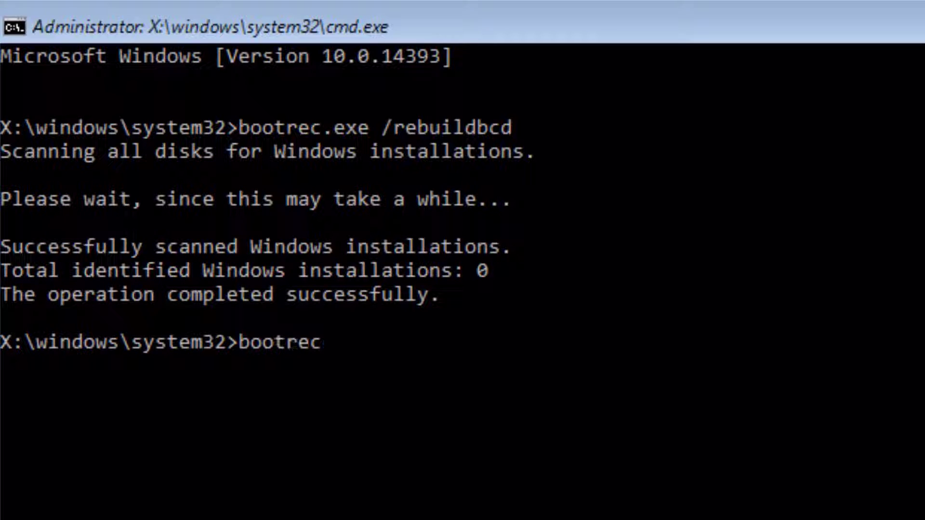
pyautogui.write('.exe')
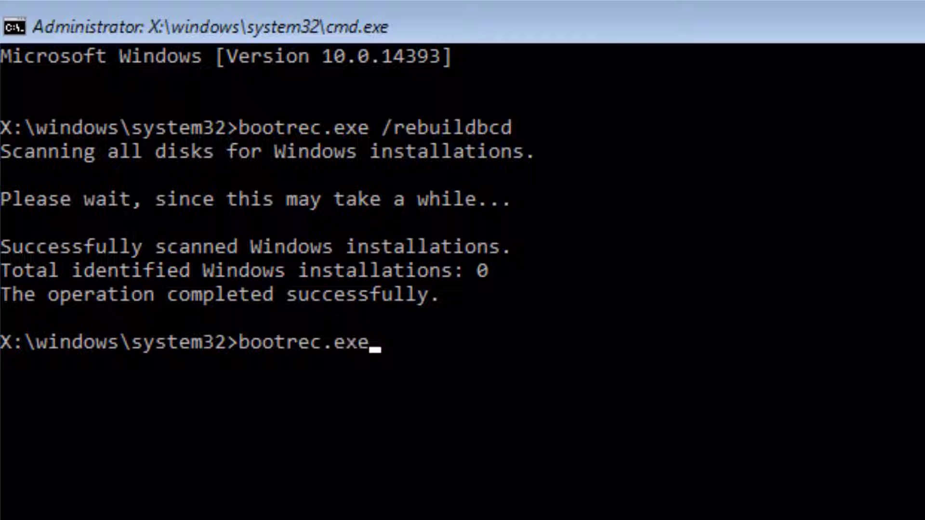
pyautogui.write(' /fixmbr')
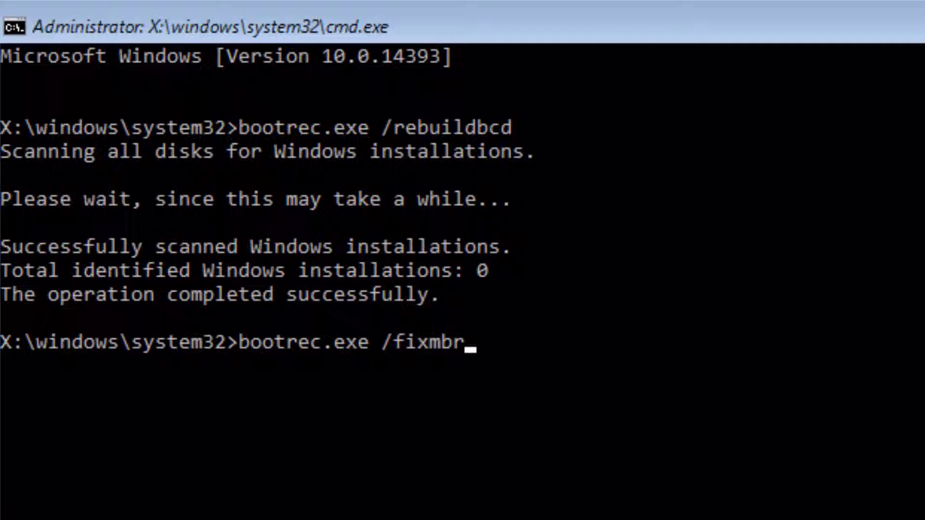
pyautogui.press('Return')
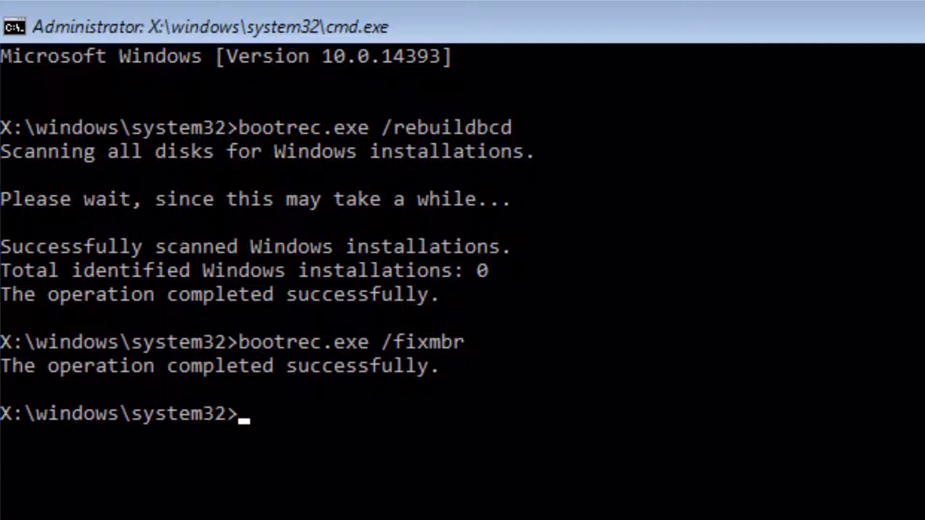
pyautogui.write('bootrec.')
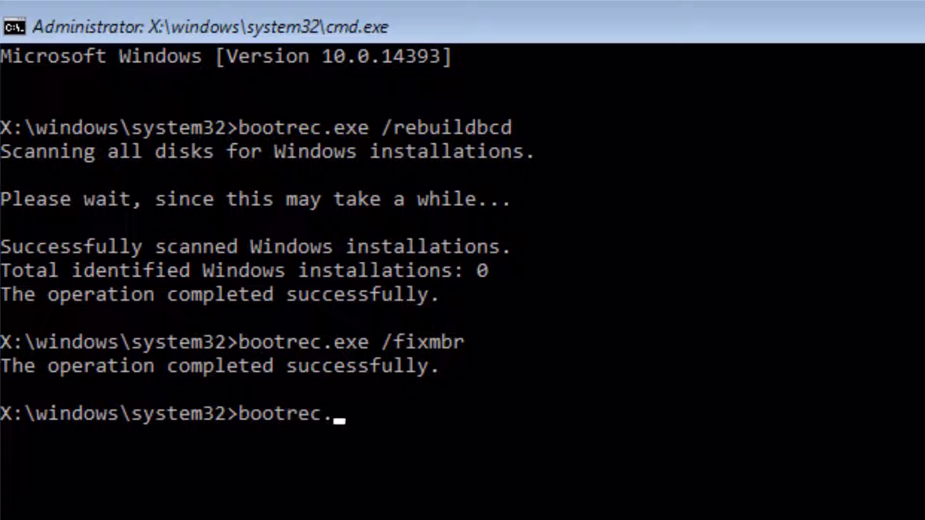
pyautogui.write('exe /fixb')
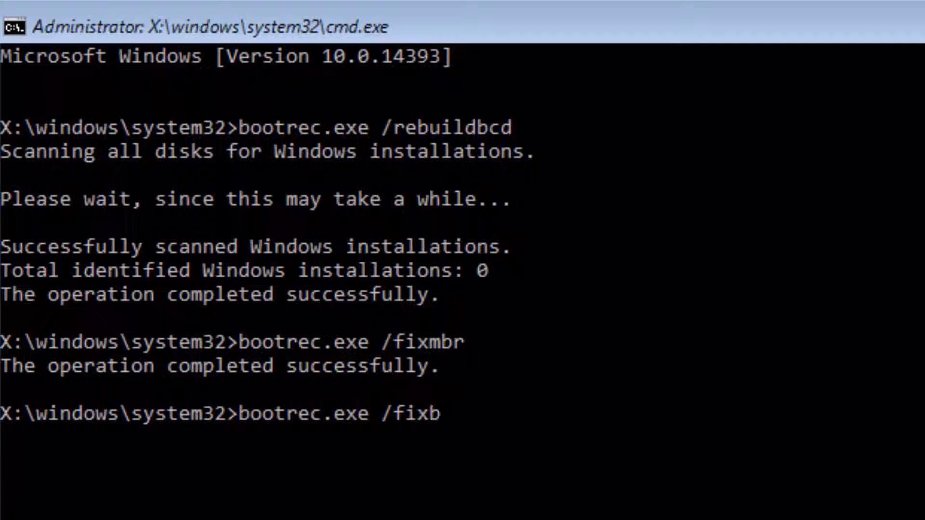
pyautogui.write('oot')
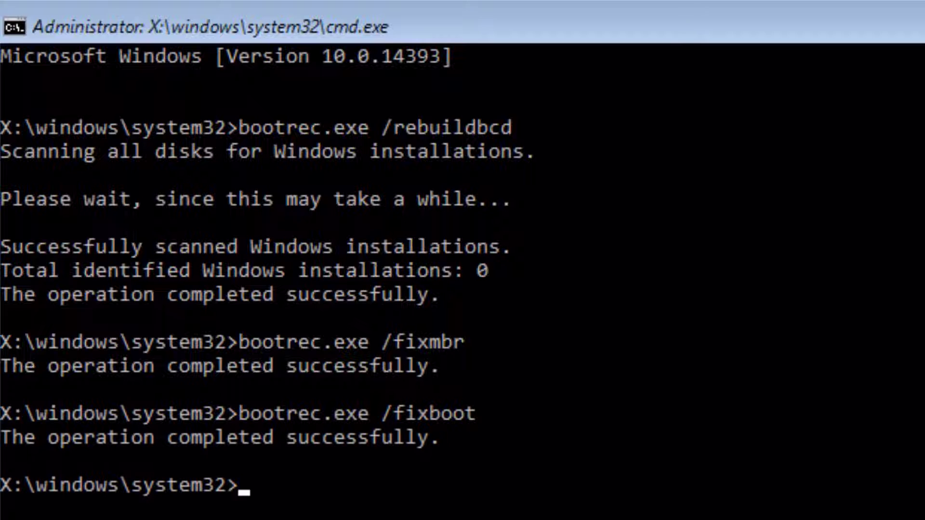
pyautogui.write('chkdsk')
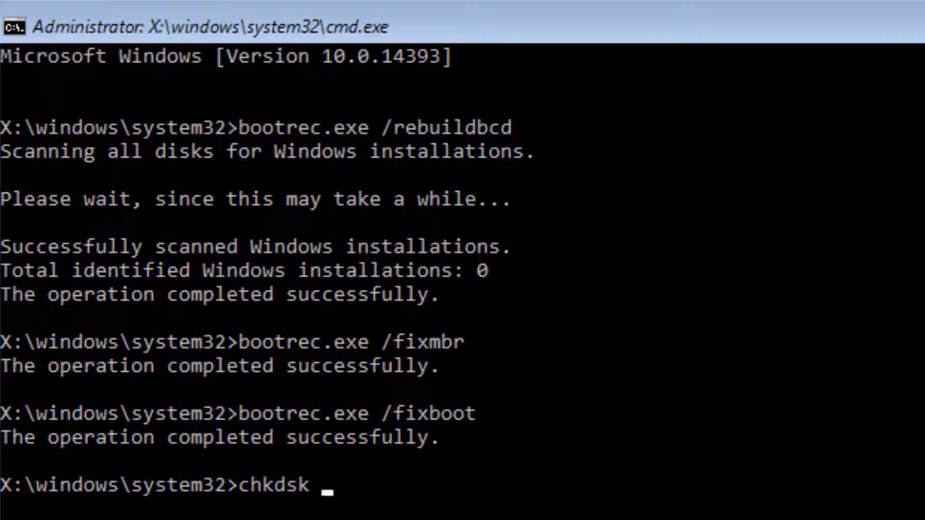
pyautogui.write(' /r c:')
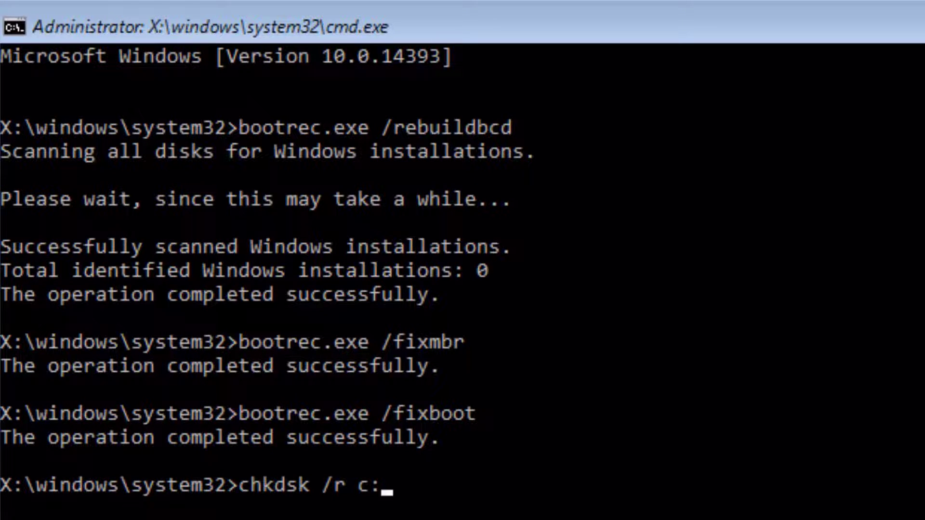
# Run chkdsk /r on drive C:, which finds no problems, then exit Command Prompt.
pyautogui.press('Return')
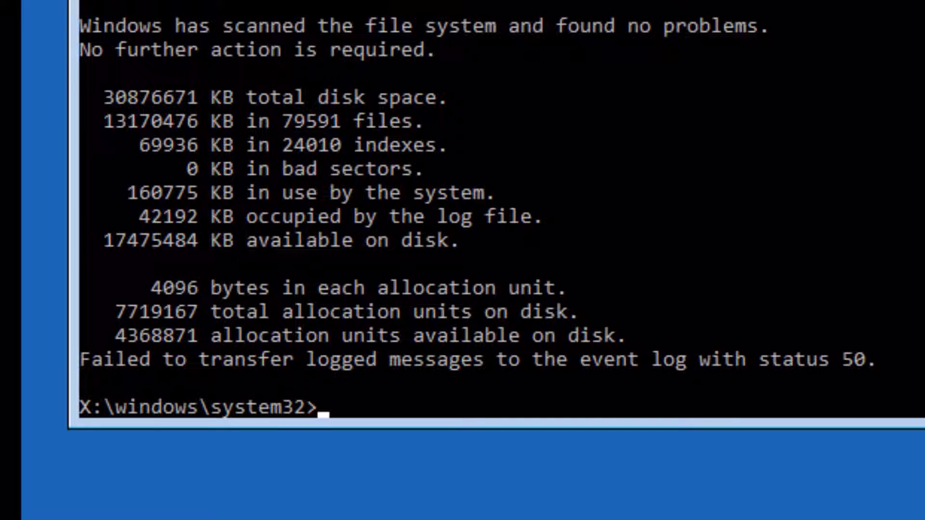
pyautogui.write('exit')
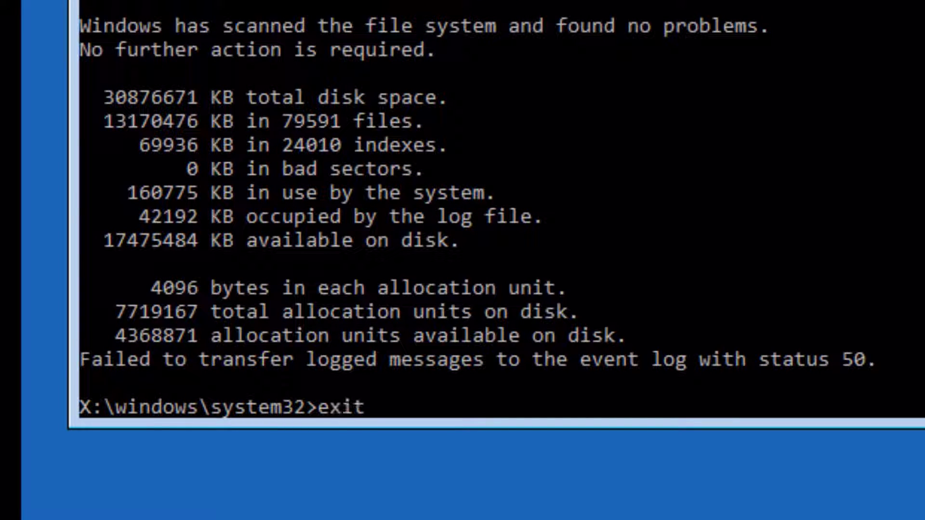
pyautogui.press('Return')
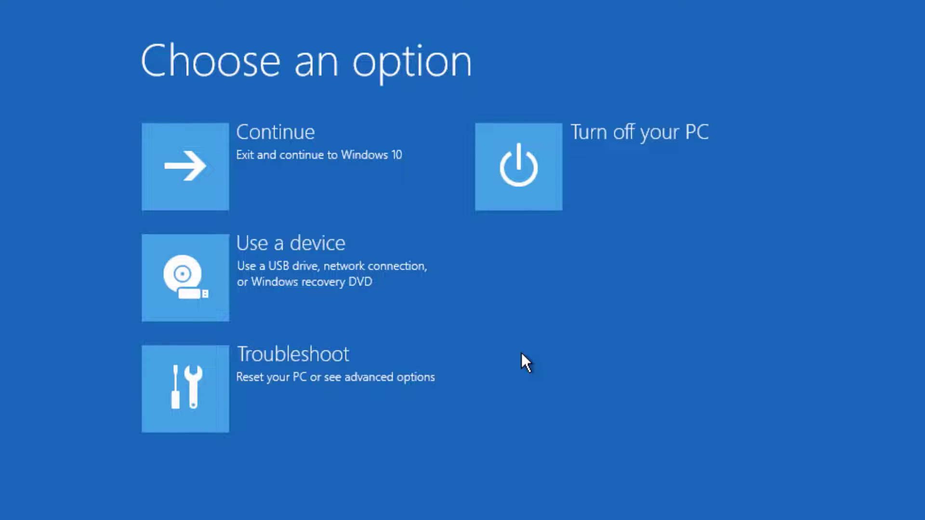
# Restart through Troubleshoot > Advanced options > Startup Settings to boot back to the desktop.
pyautogui.click(312, 362)
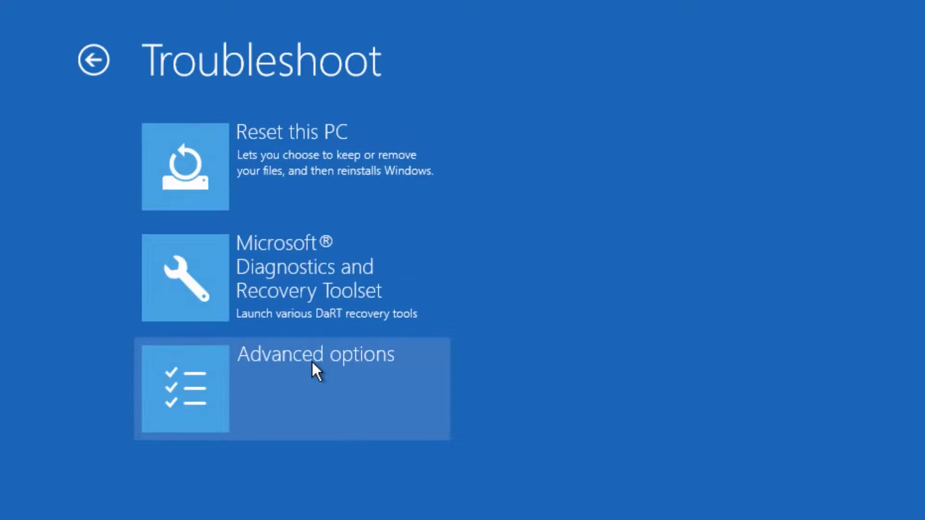
pyautogui.click(313, 361)
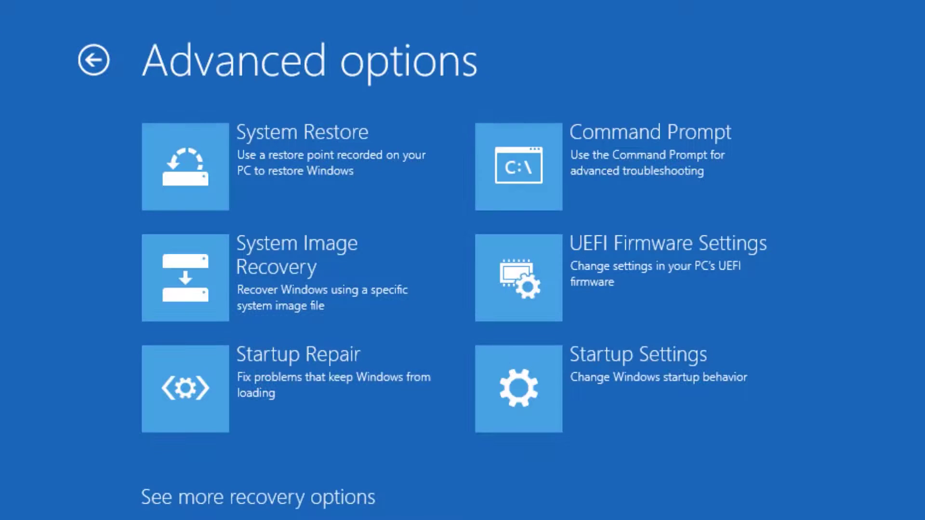
pyautogui.click(514, 396)
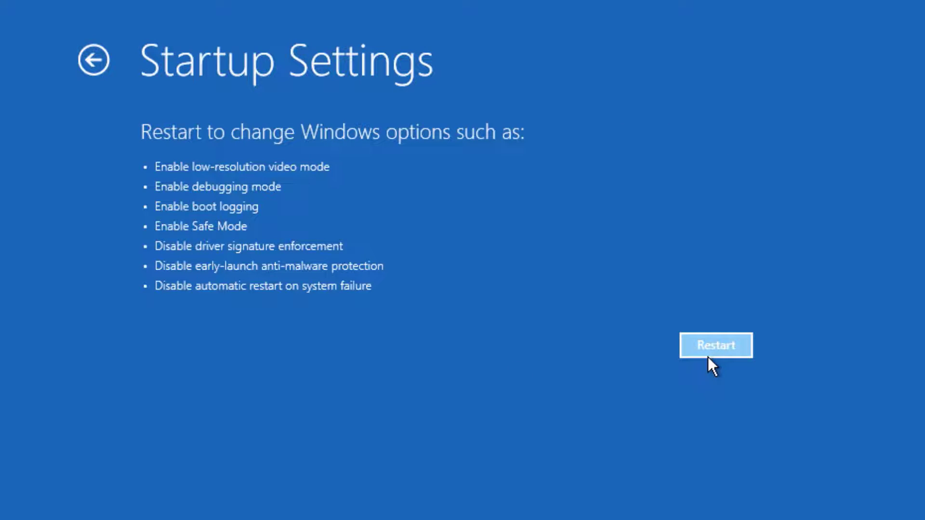
pyautogui.click(709, 355)
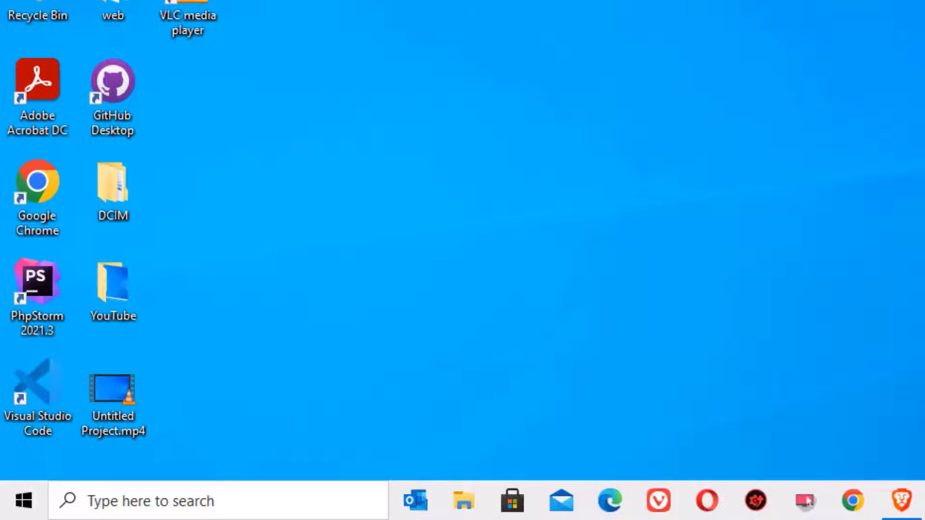
# Search for cmd from the taskbar and launch Command Prompt from its result.
pyautogui.click(155, 511)
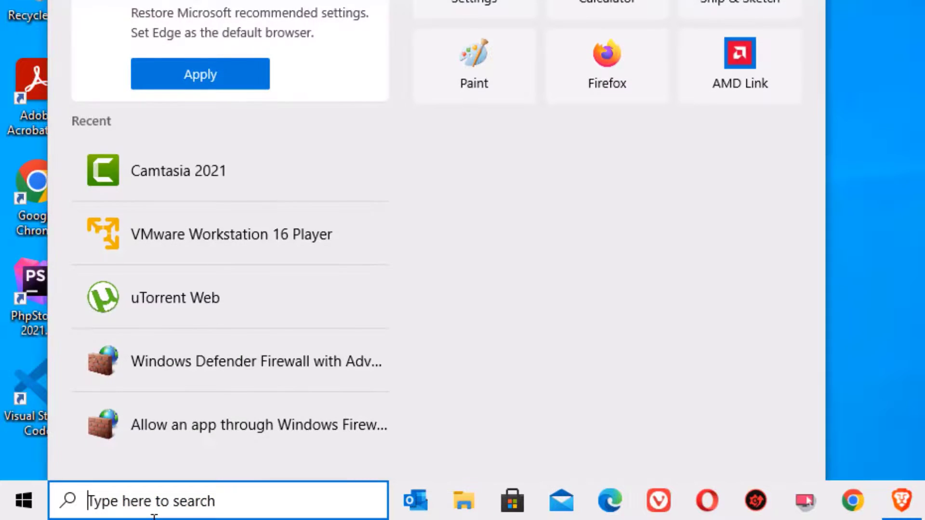
pyautogui.write('cmd')
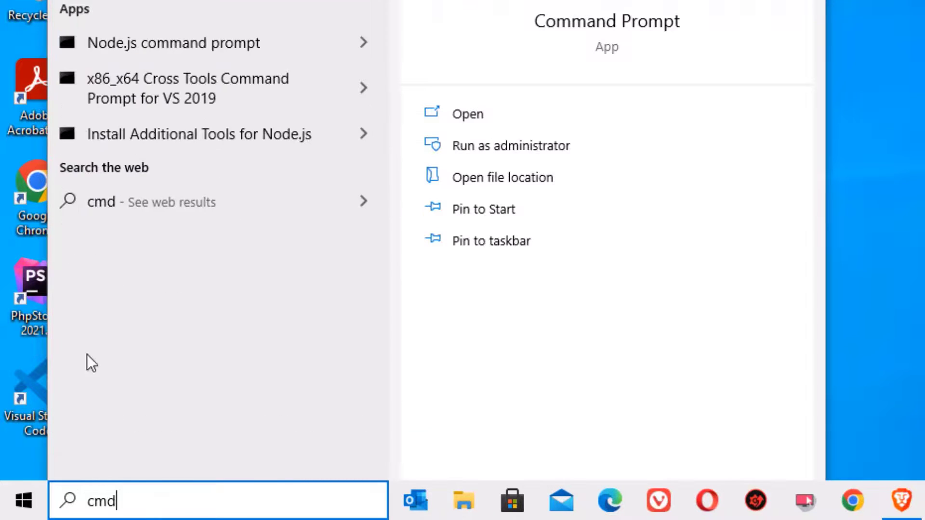
pyautogui.rightClick(186, 3)
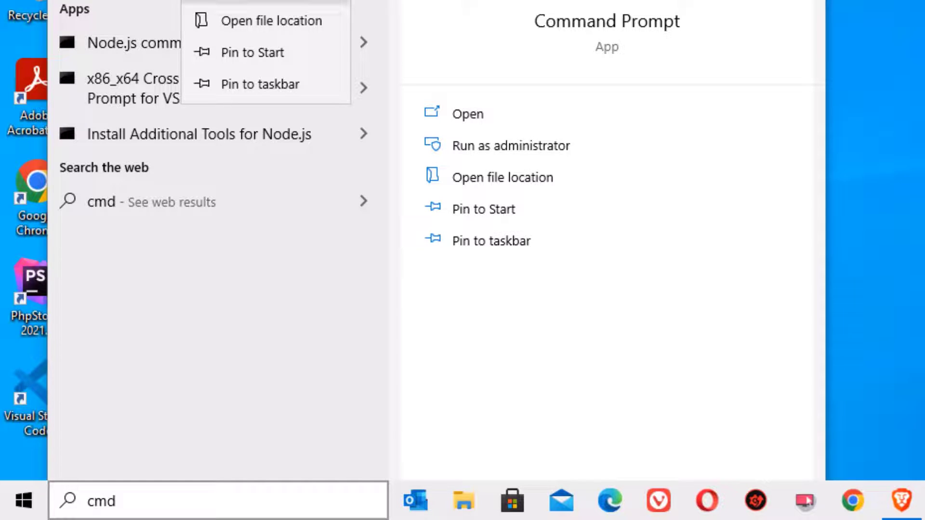
pyautogui.click(266, 2)
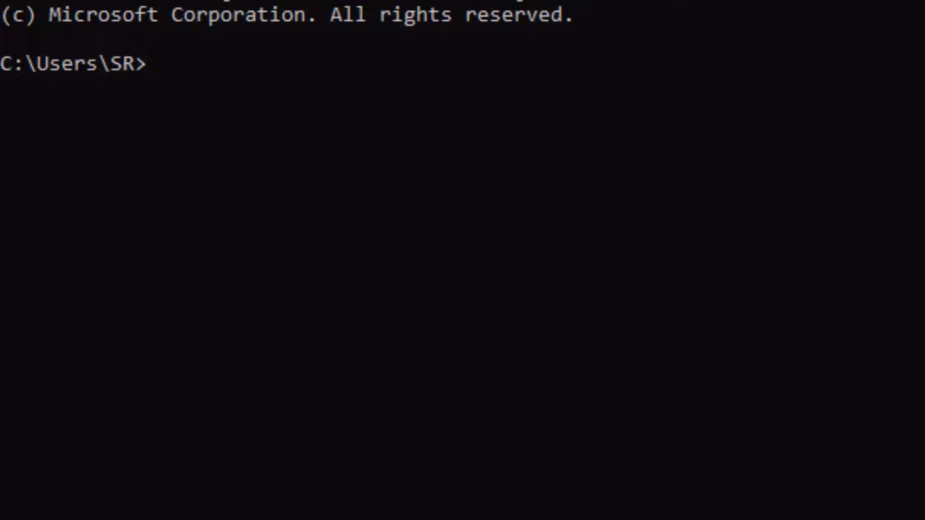
# Run DISM /online /cleanup-image /restorehealth until it completes successfully.
pyautogui.write('DISM /o')
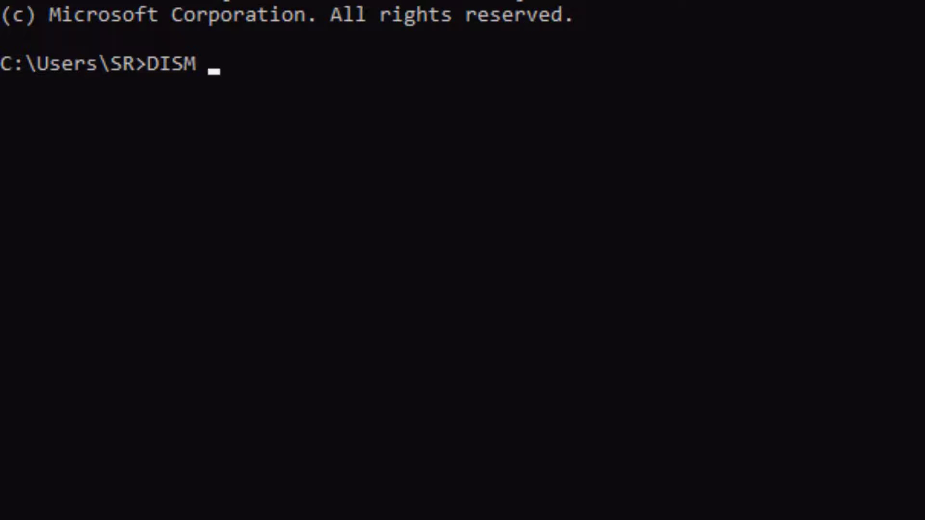
pyautogui.write('nl')
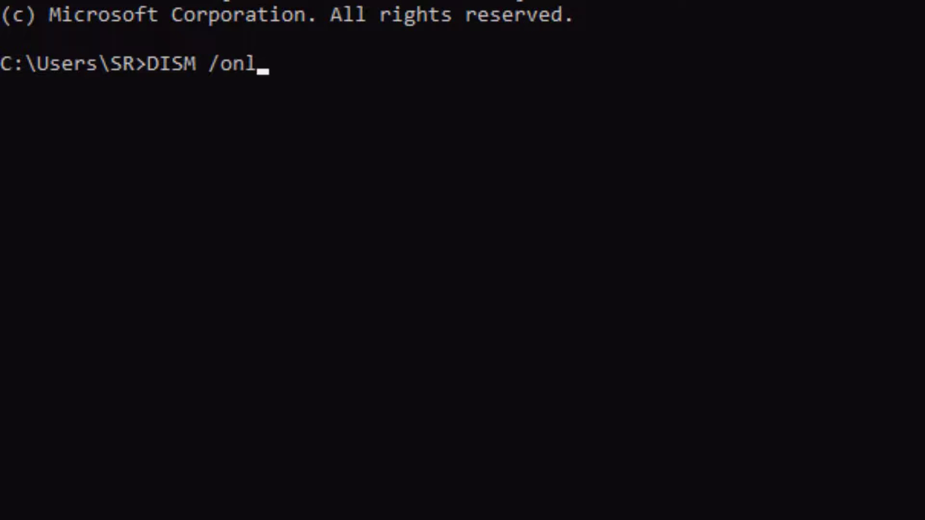
pyautogui.write('ine /')
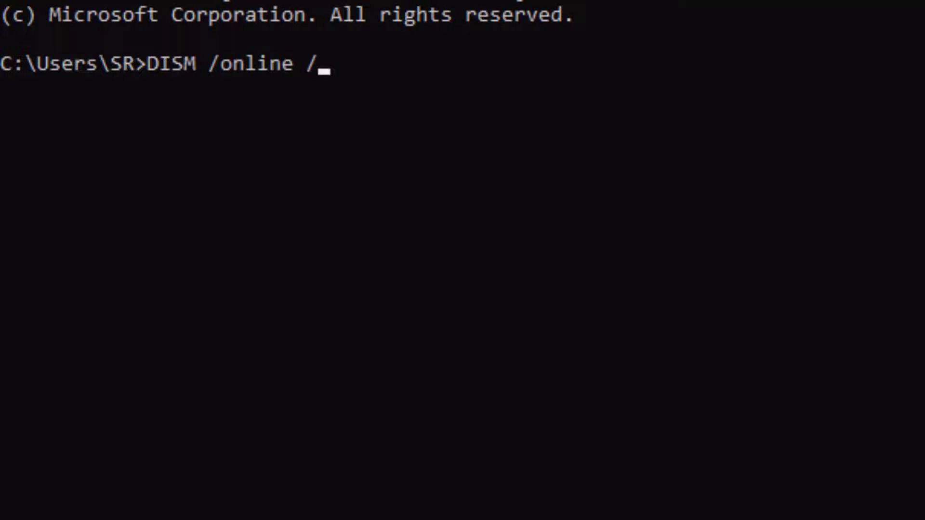
pyautogui.write('cleanup-image ')
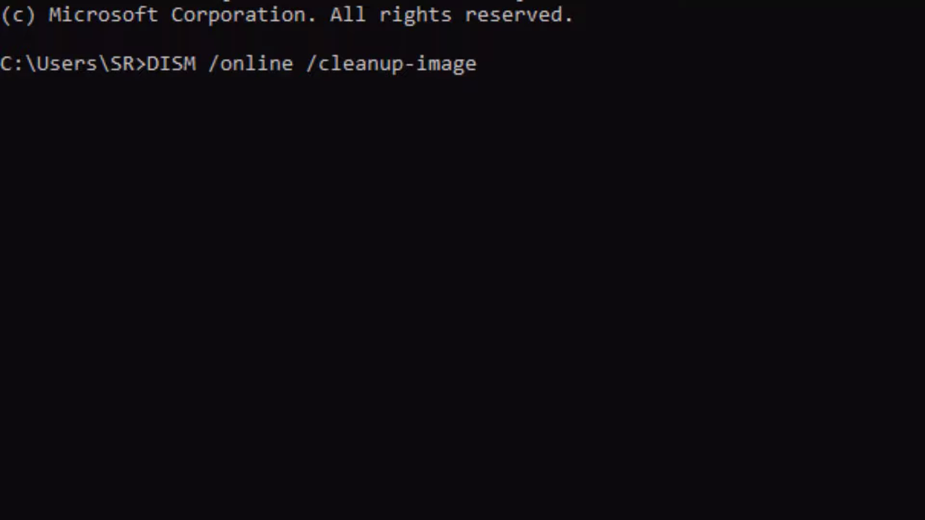
pyautogui.write('/rest')
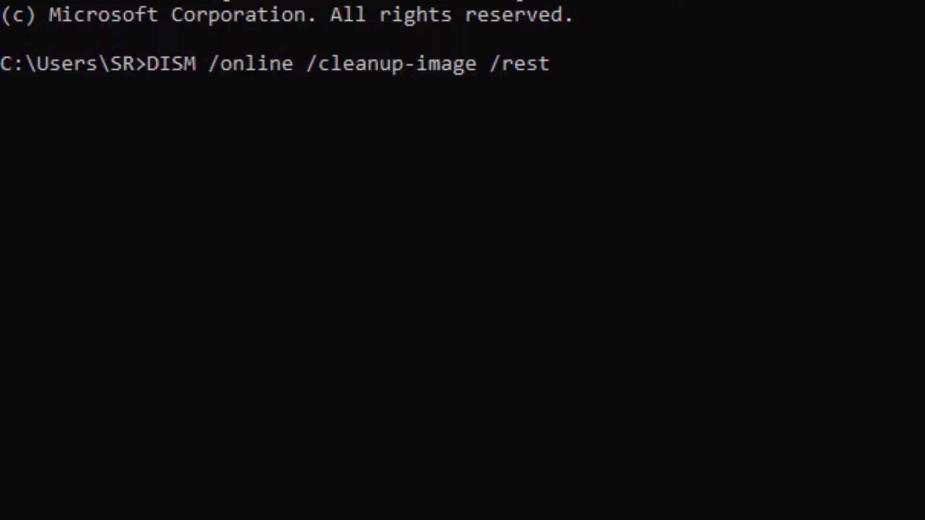
pyautogui.write('orehealth')
pyautogui.press('Return')
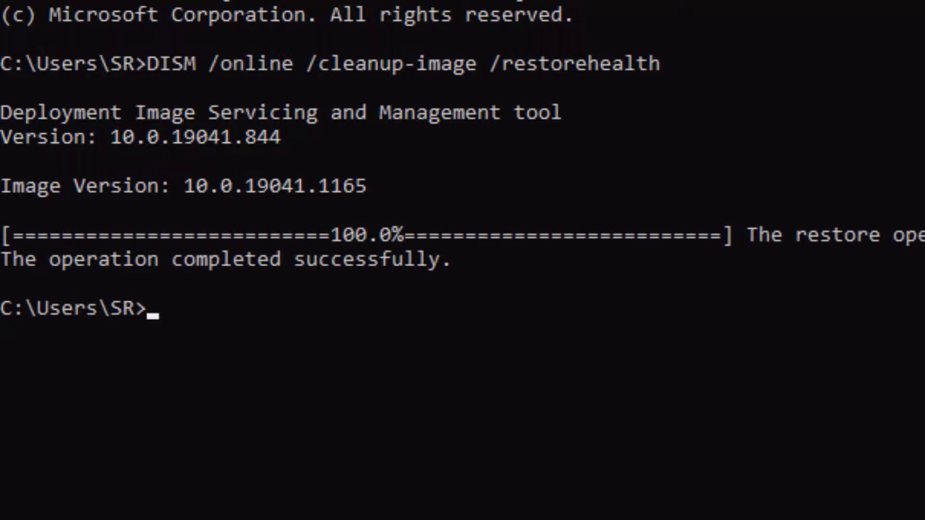
pyautogui.write('e')
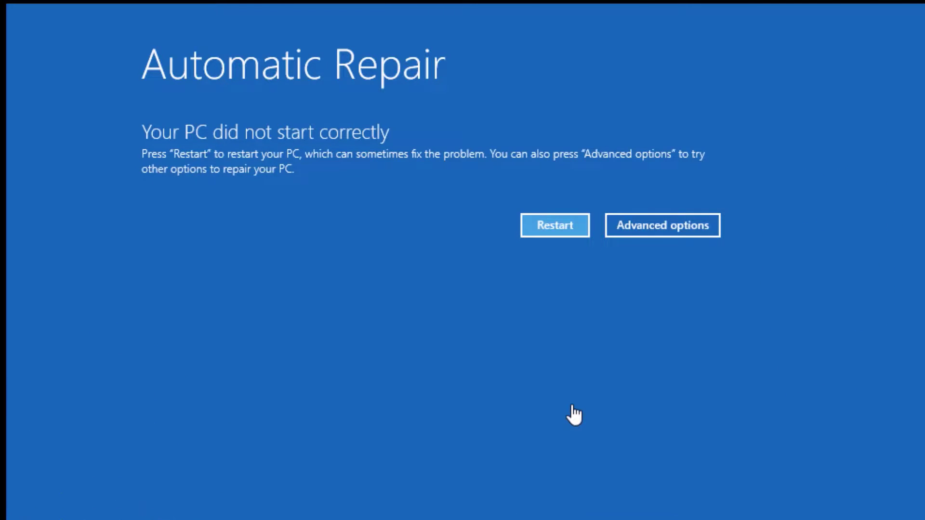
# From Automatic Repair, go to Advanced options > Troubleshoot > Reset this PC.
pyautogui.click(676, 229)
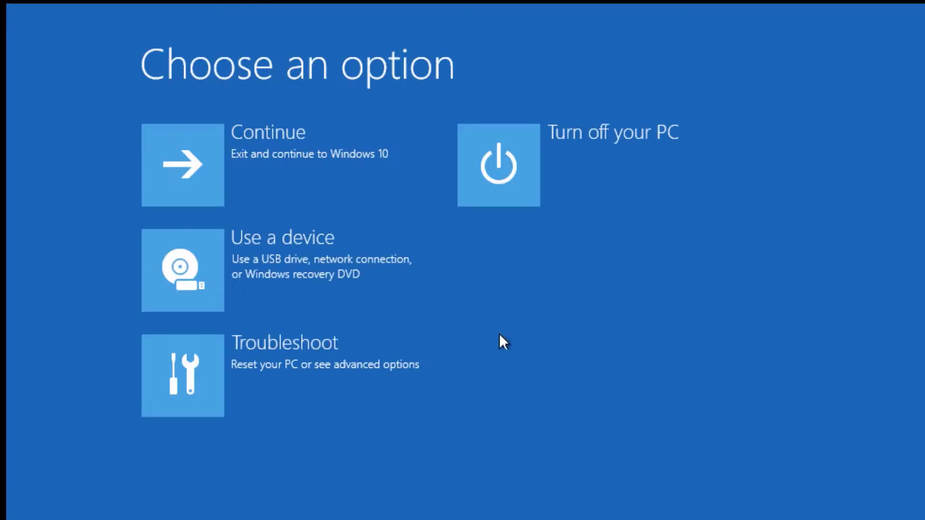
pyautogui.click(303, 392)
pyautogui.click(316, 168)
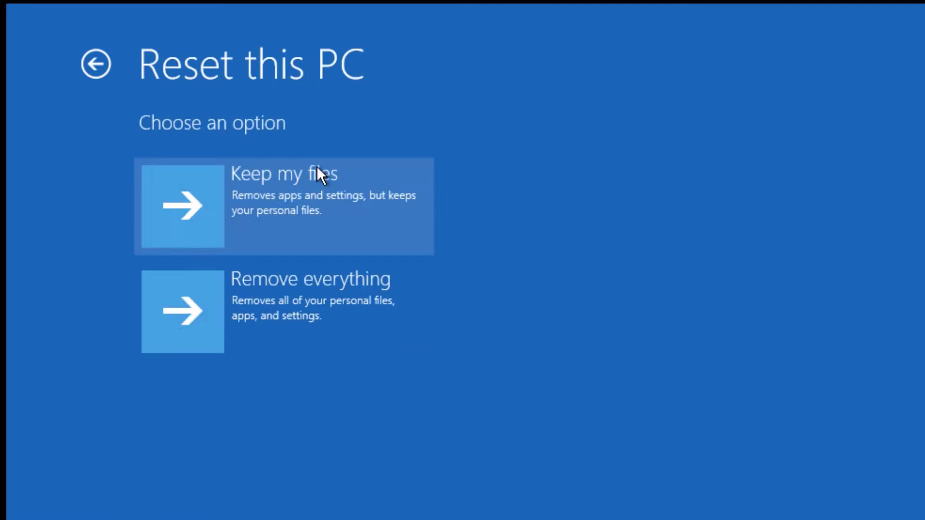
# Choose Keep my files for the reset, which fails with no changes made.
pyautogui.click(283, 191)
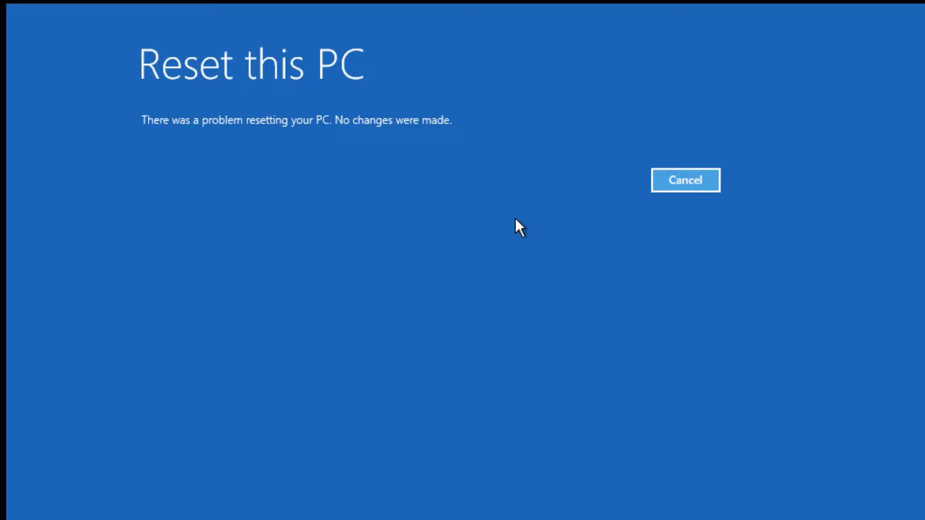